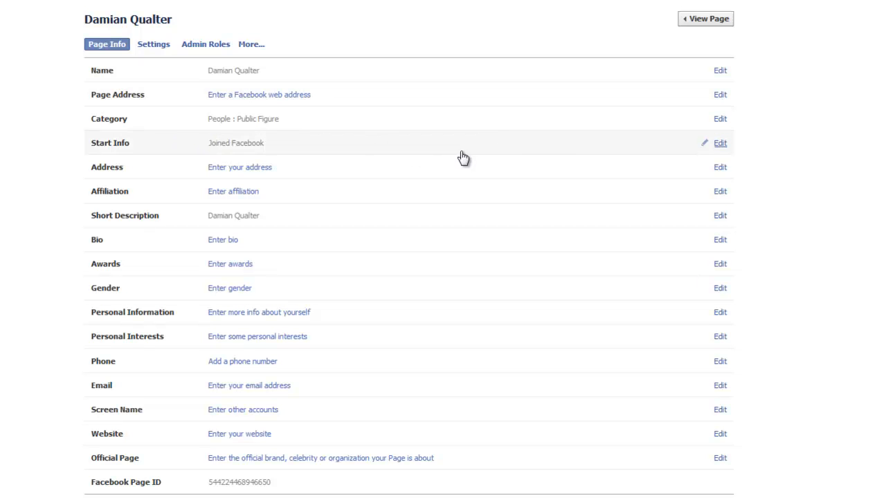
# - Examine the editing options for the page's name, web address, category, start info, address and affiliation
pyautogui.click(720, 72)
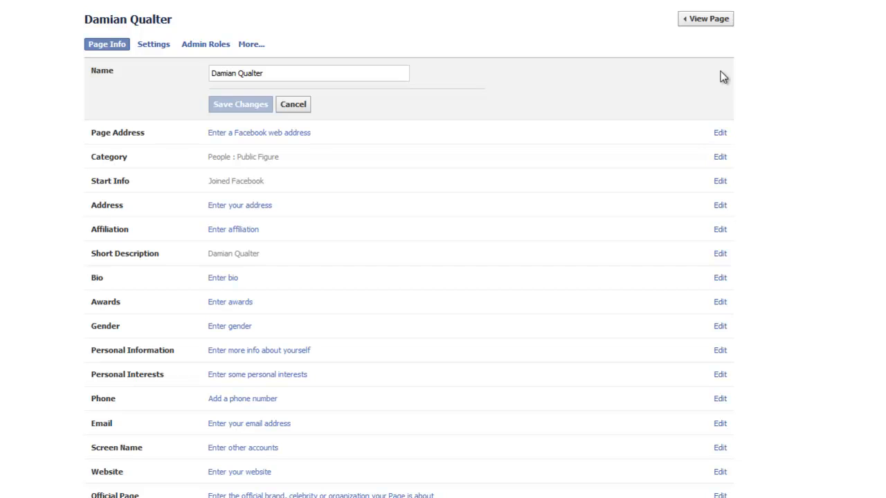
pyautogui.click(718, 139)
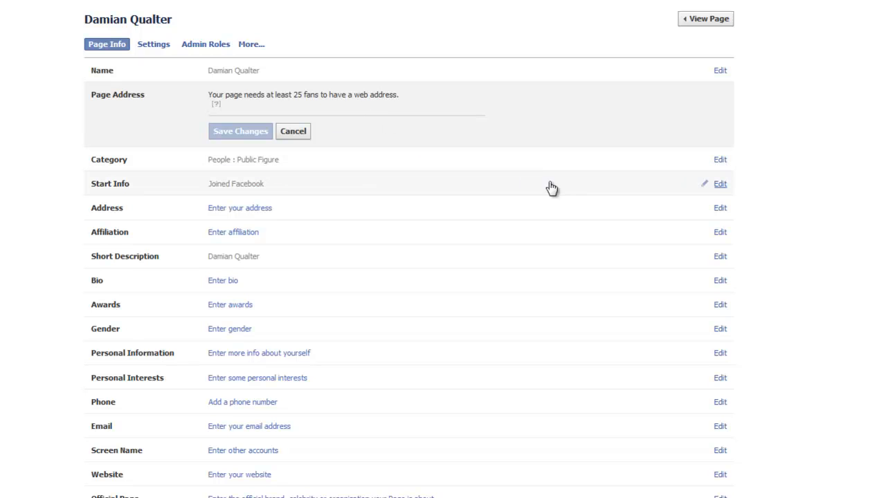
pyautogui.click(722, 161)
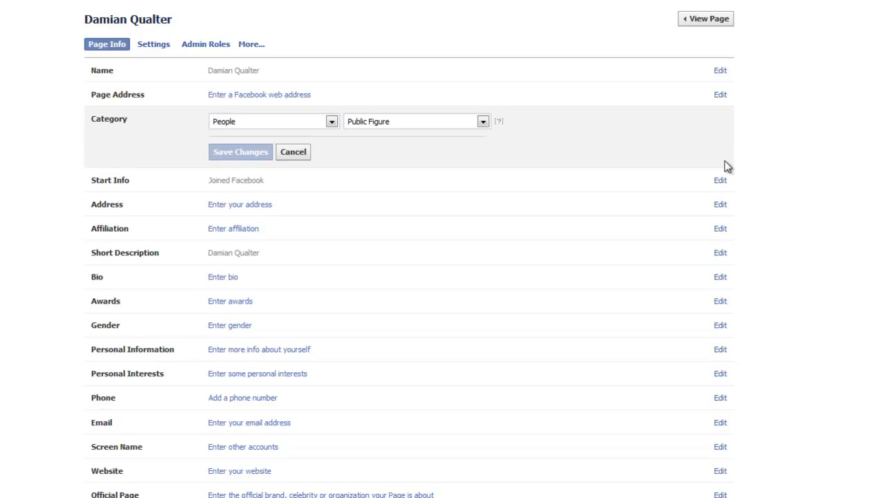
pyautogui.click(332, 125)
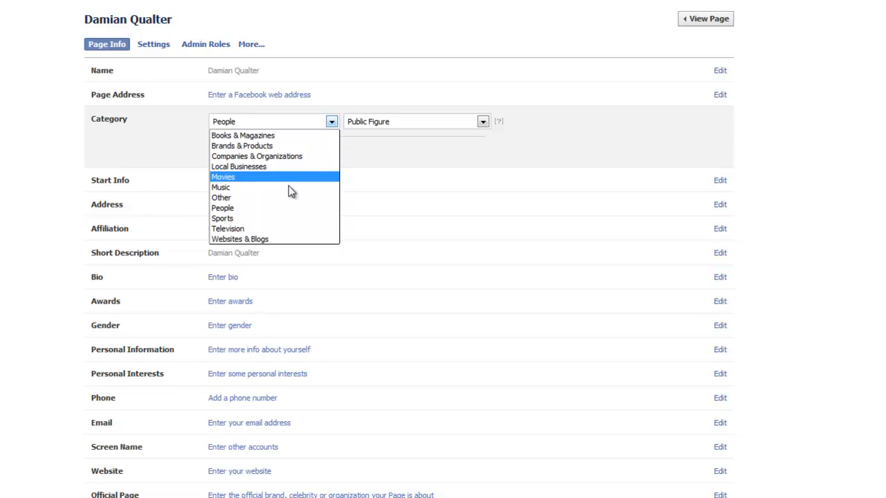
pyautogui.click(285, 208)
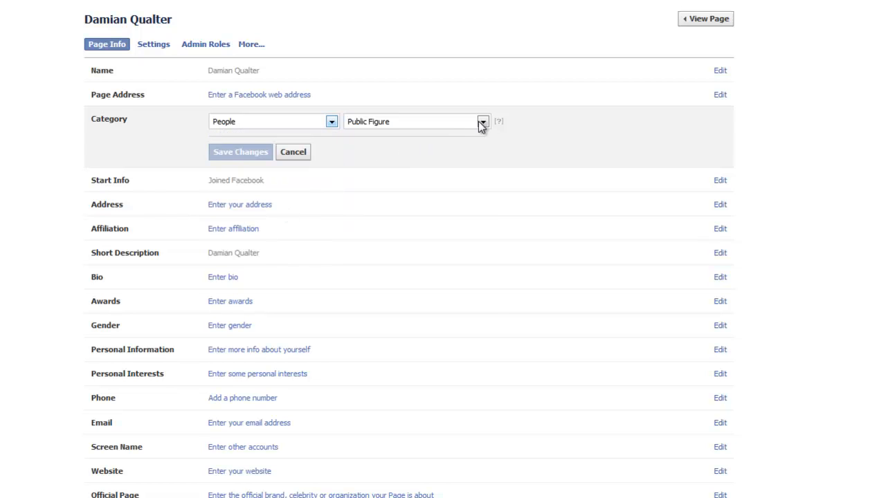
pyautogui.click(483, 123)
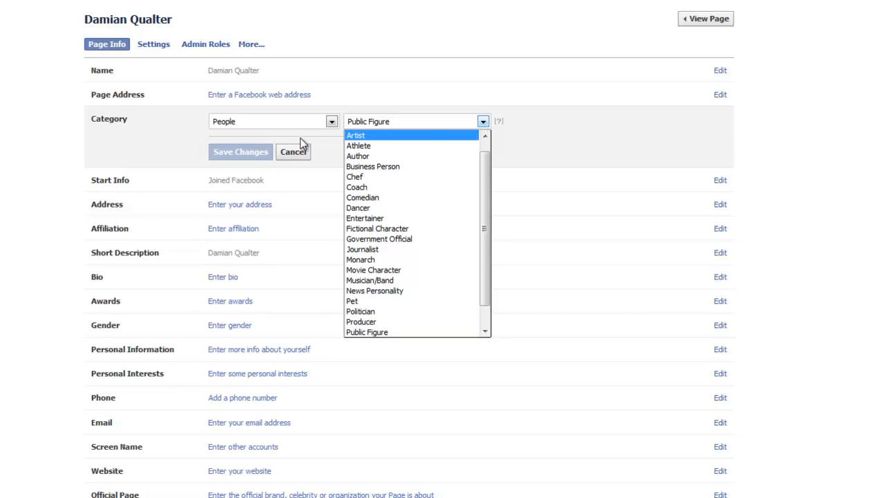
pyautogui.click(524, 138)
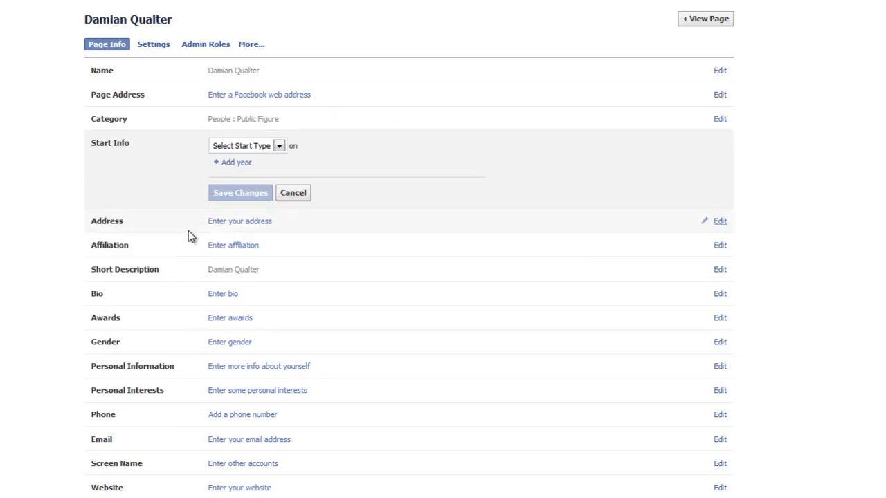
pyautogui.click(719, 223)
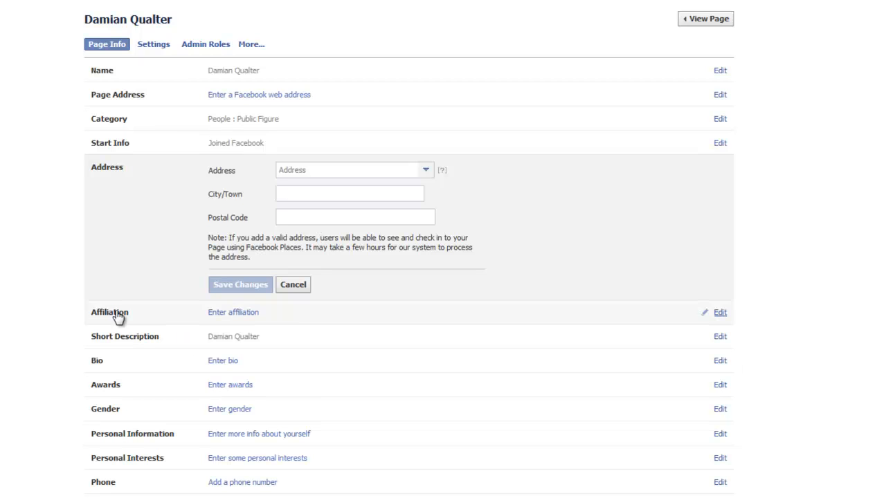
pyautogui.click(722, 314)
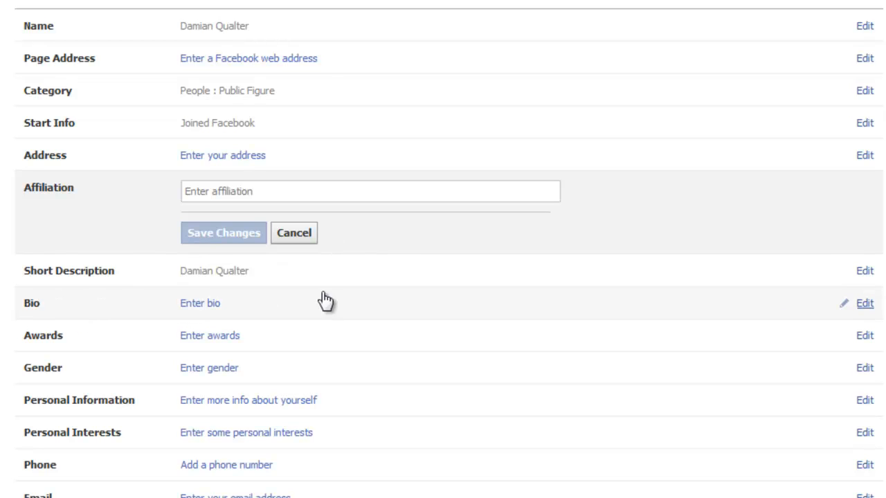
# - Extend the short description after the name with "is an internet marketing consultant" and the owner's personal website address, and save it
pyautogui.click(865, 272)
pyautogui.click(277, 231)
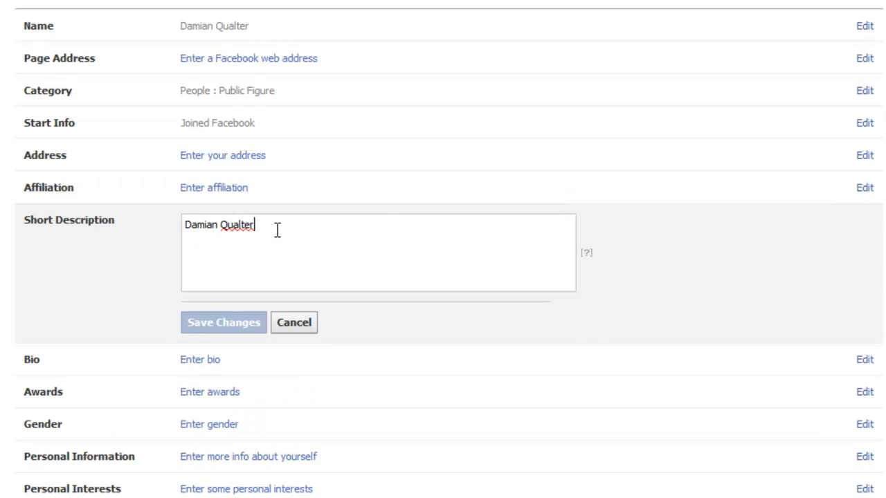
pyautogui.write('i')
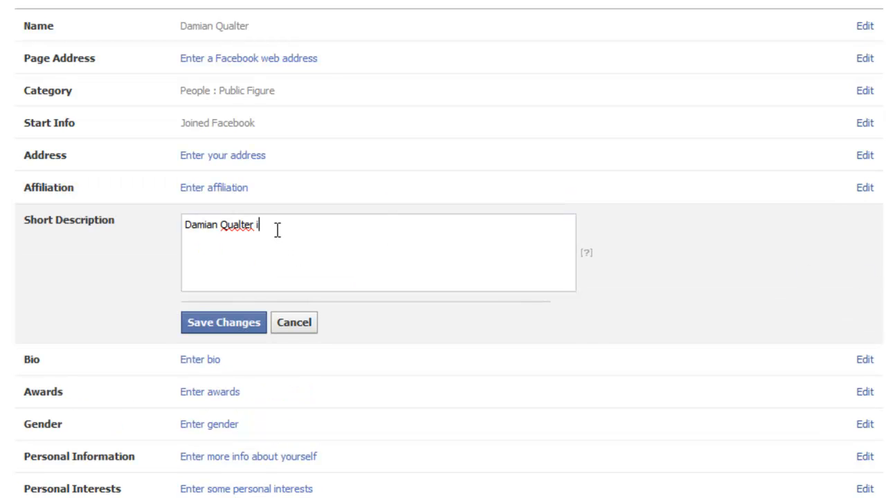
pyautogui.write('s an internet marketingh')
pyautogui.press('BackSpace')
pyautogui.write('con')
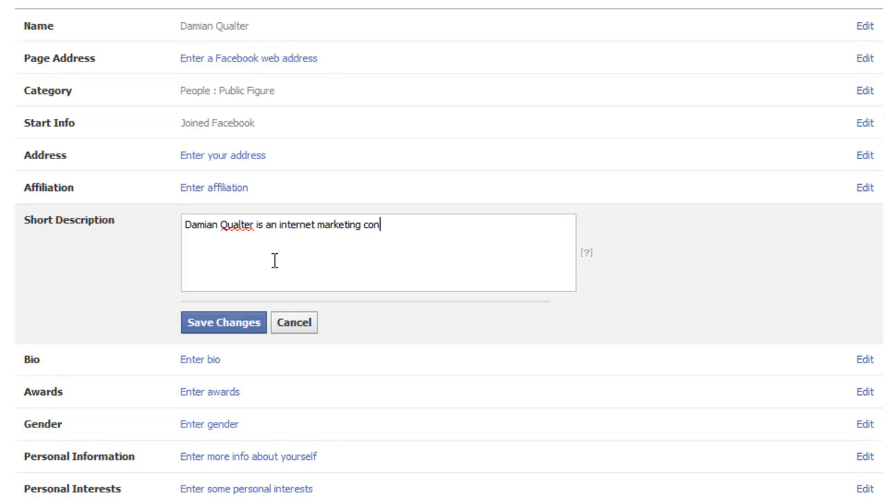
pyautogui.write('sultant http://')
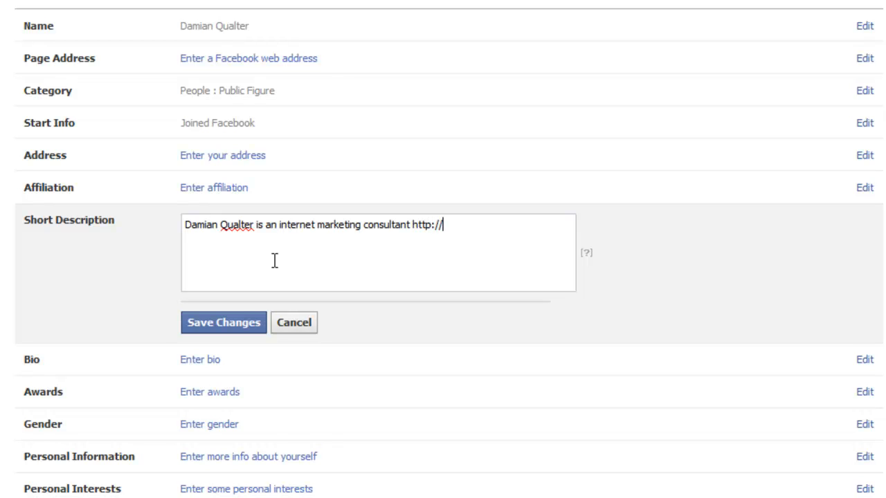
pyautogui.write('damianqualte')
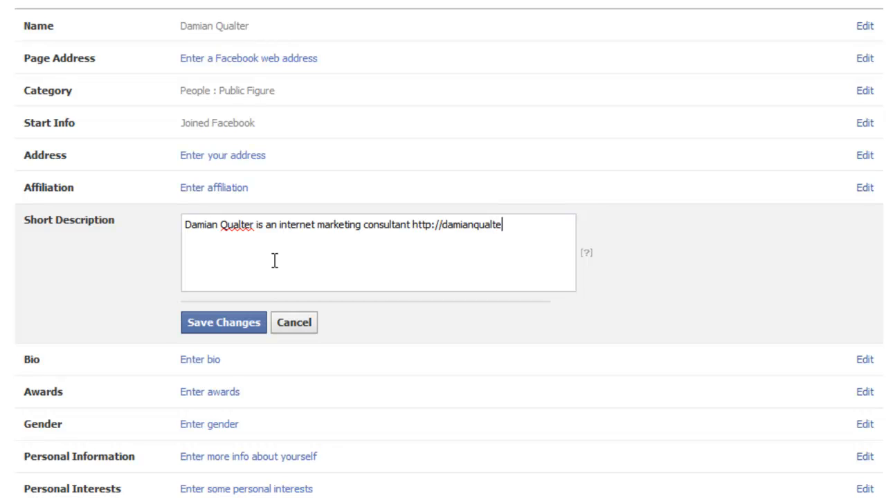
pyautogui.write('r.com')
pyautogui.click(209, 323)
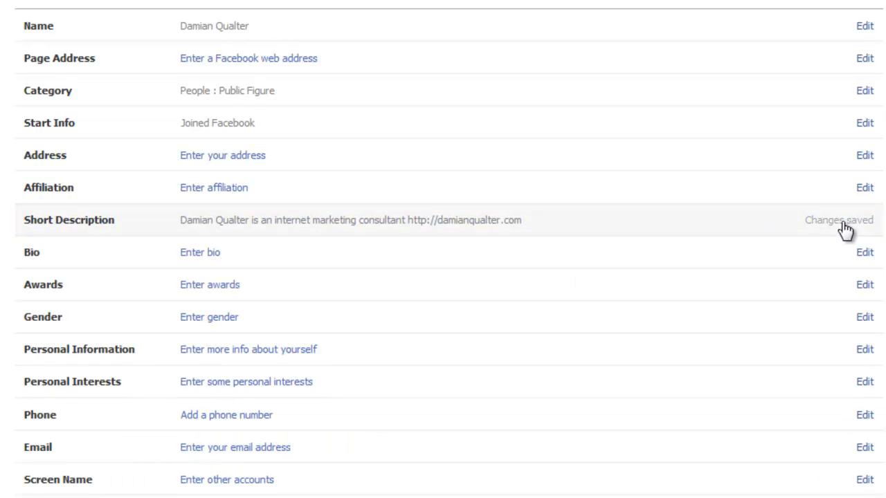
# - In the short description, add a period after "consultant" and insert "Grab My Free Video Training Here==>" before the web address, then save
pyautogui.click(863, 219)
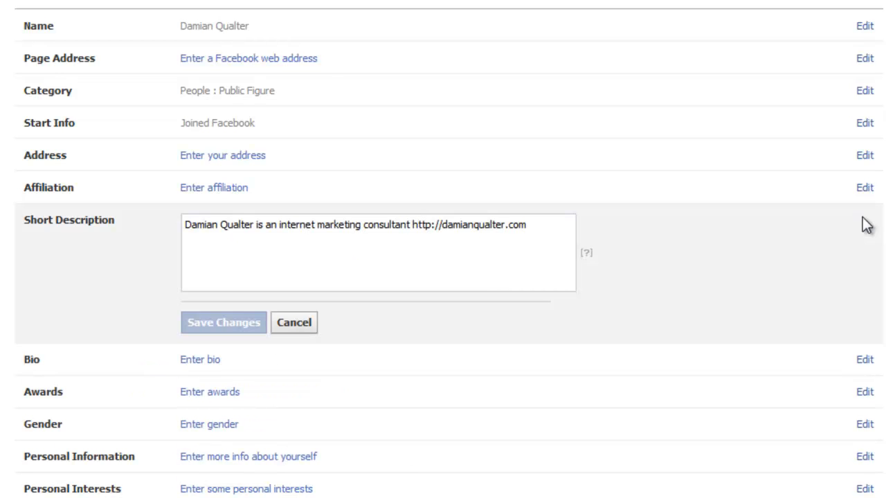
pyautogui.click(411, 226)
pyautogui.write('==')
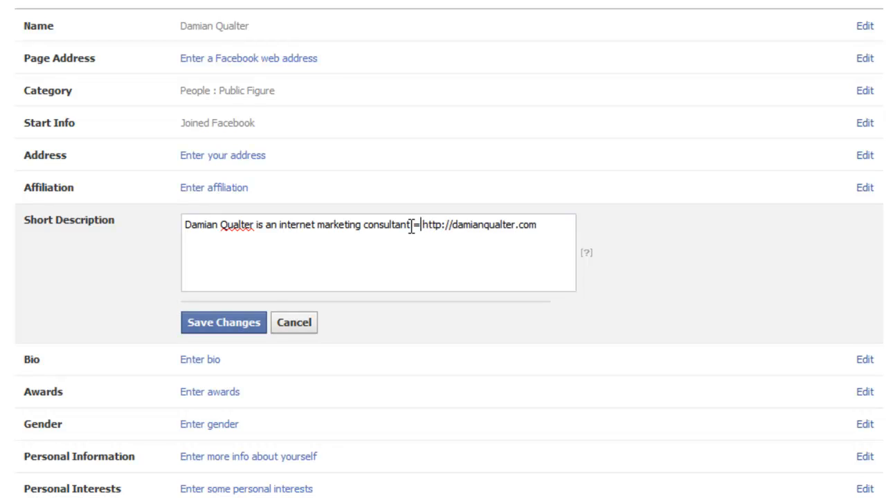
pyautogui.write('> ')
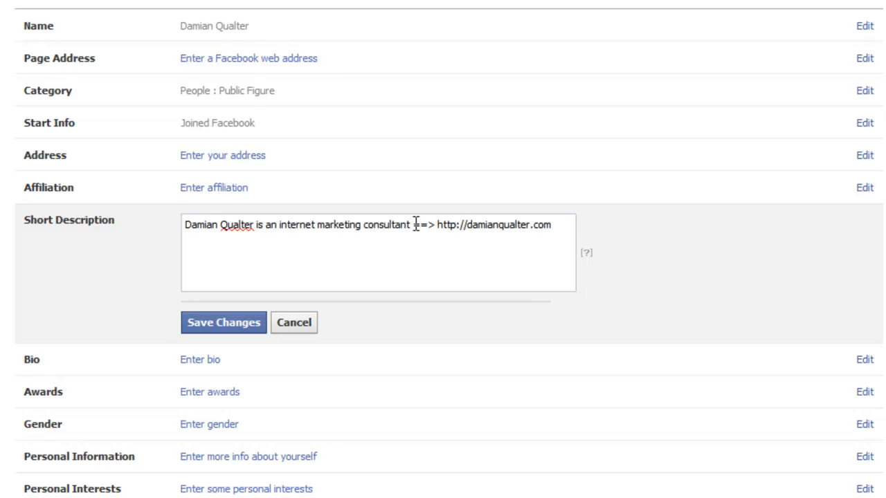
pyautogui.write('Grab M')
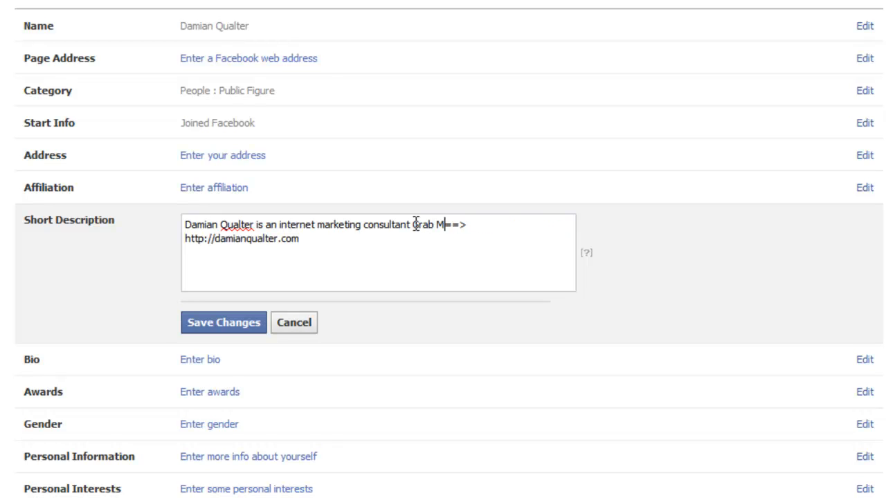
pyautogui.write('y Free')
pyautogui.write(' Video ')
pyautogui.write('Training')
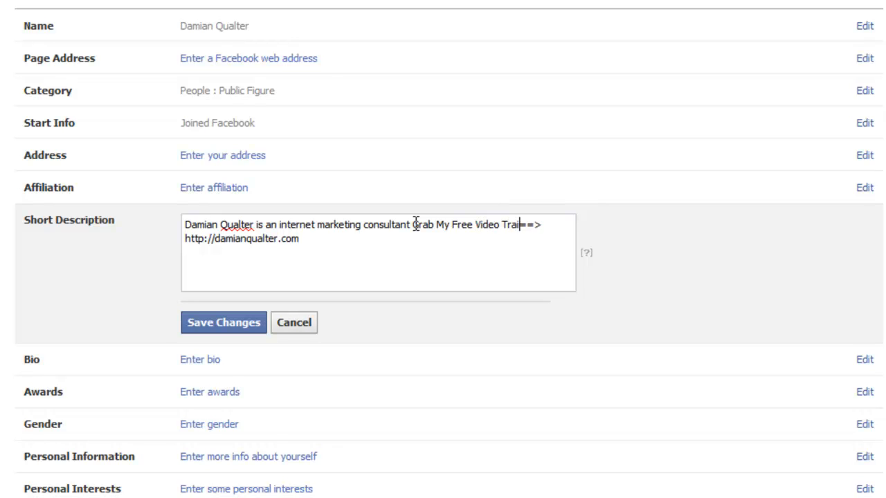
pyautogui.write(' Here')
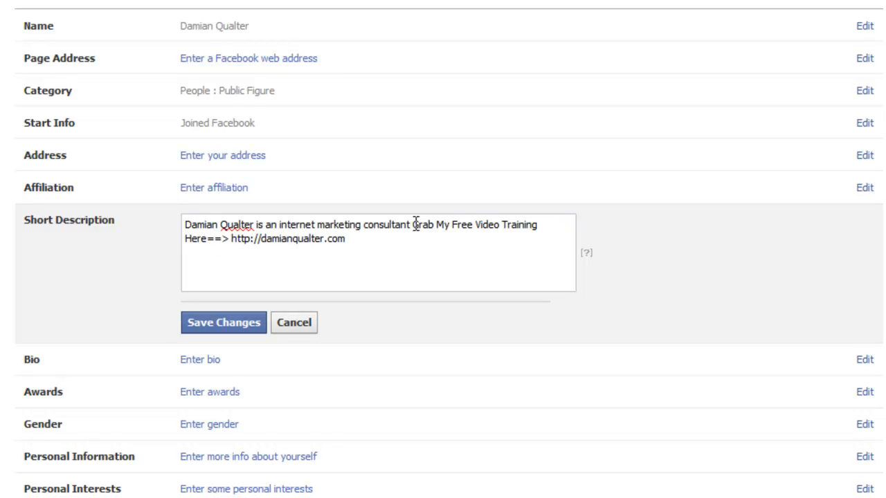
pyautogui.click(411, 231)
pyautogui.write('.')
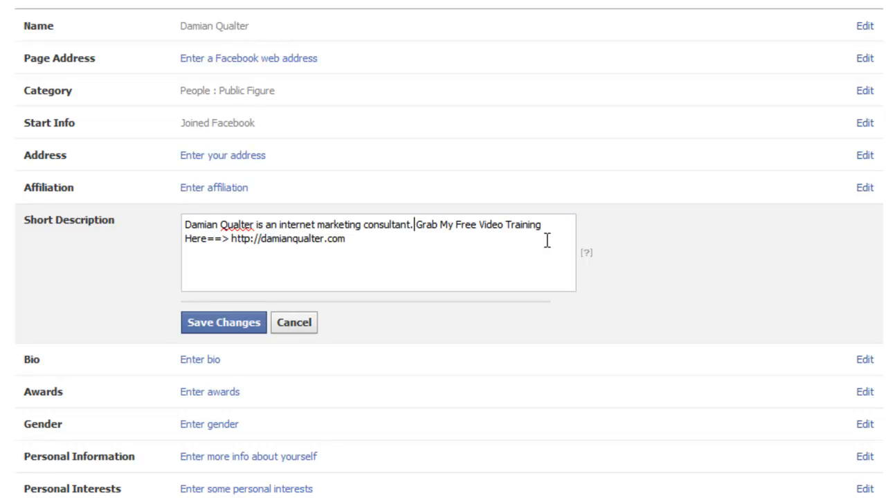
pyautogui.click(235, 323)
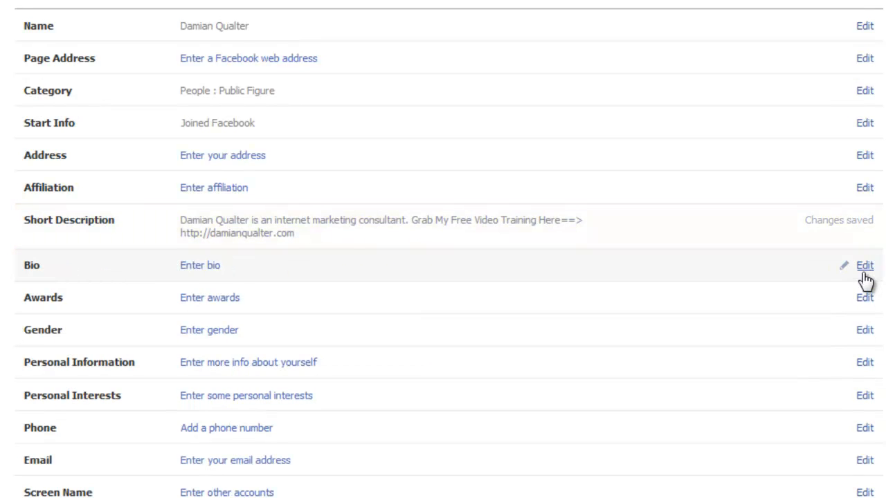
# - Enter "I Love internet marketing" as the first line of the page's bio
pyautogui.click(864, 268)
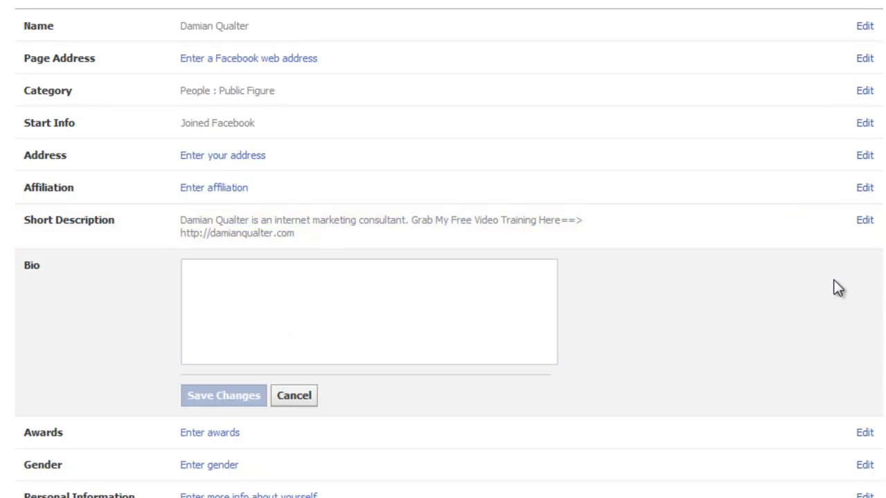
pyautogui.click(311, 273)
pyautogui.write('I Lo')
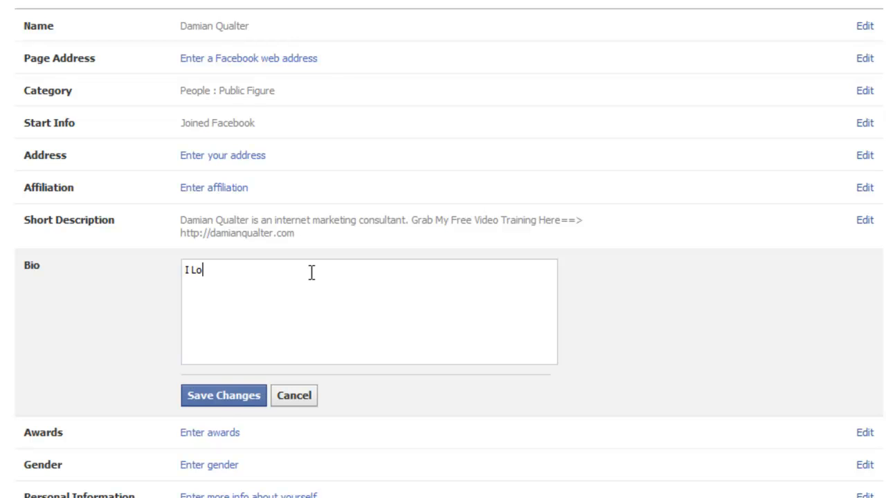
pyautogui.write('ve internetmar')
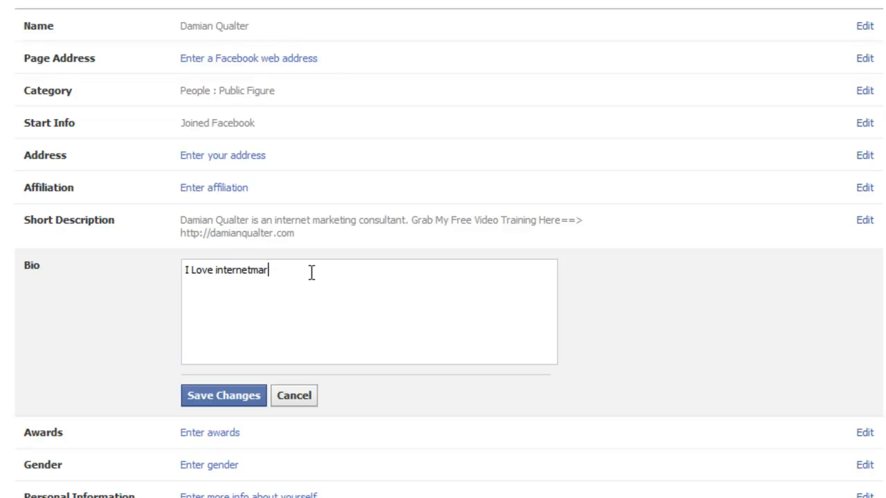
pyautogui.write('keting')
pyautogui.press('Return')
pyautogui.press('Return')
pyautogui.click(253, 270)
pyautogui.click(297, 272)
pyautogui.press('Return')
pyautogui.write('Own')
pyautogui.press('BackSpace')
pyautogui.write('ner ')
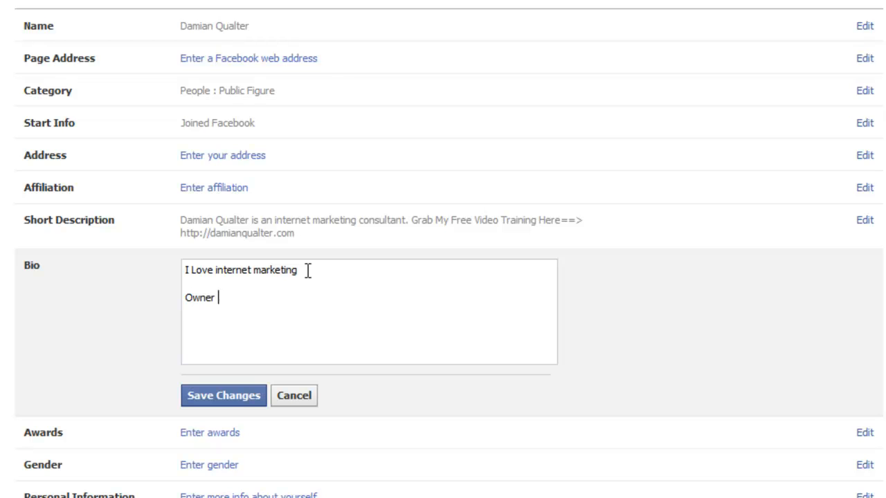
pyautogui.write('of www.seosauce.co')
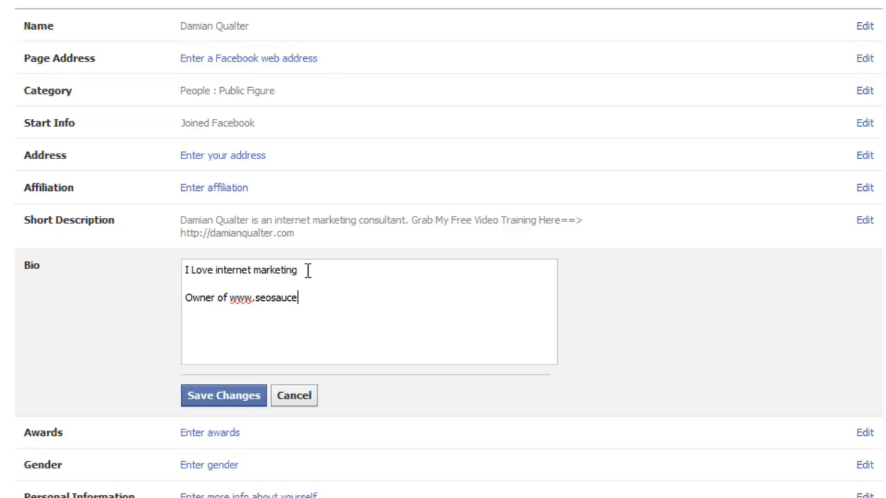
pyautogui.write('.uk')
pyautogui.click(242, 401)
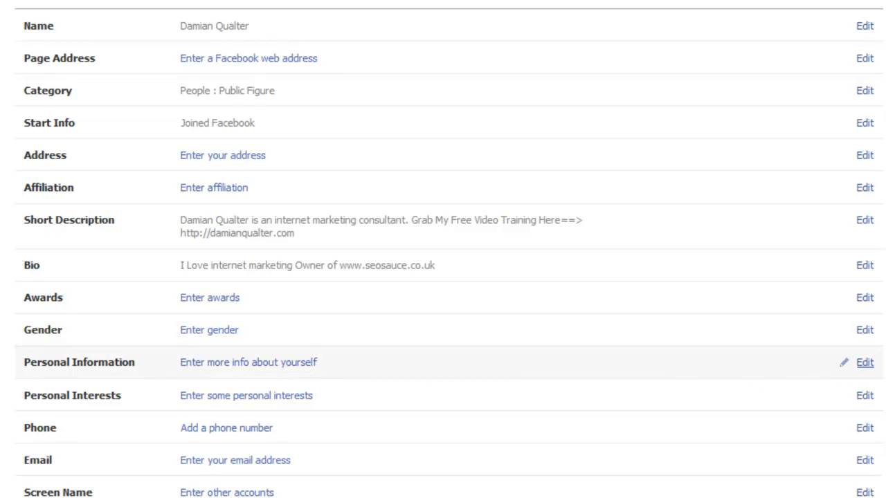
# - Enter "I have been internet marketing for 13 years now" as the page's personal information
pyautogui.click(866, 364)
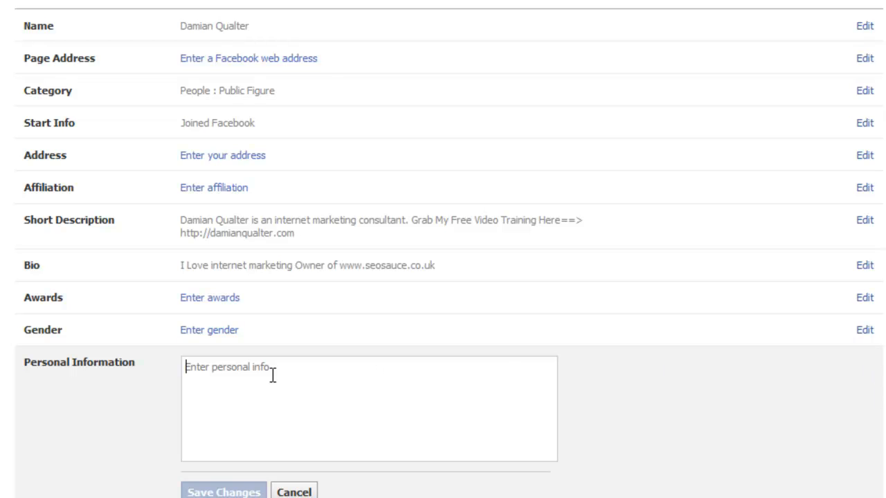
pyautogui.write('I H')
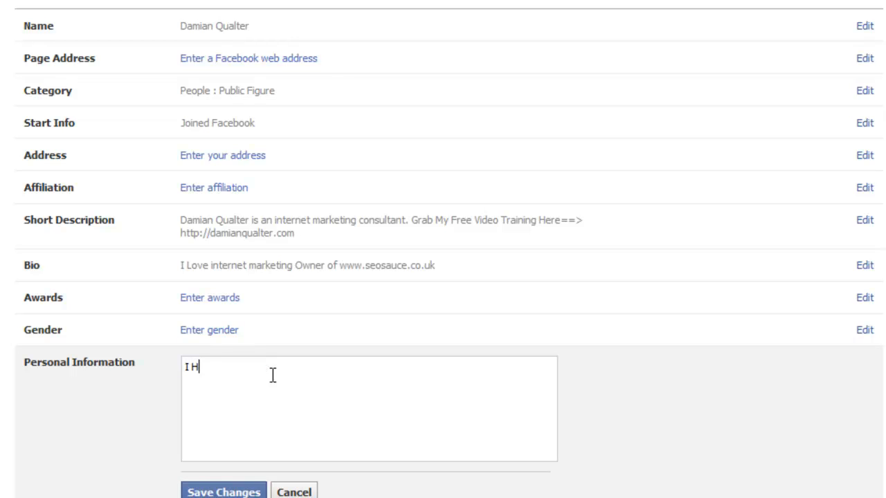
pyautogui.write('ave been internet marketing ')
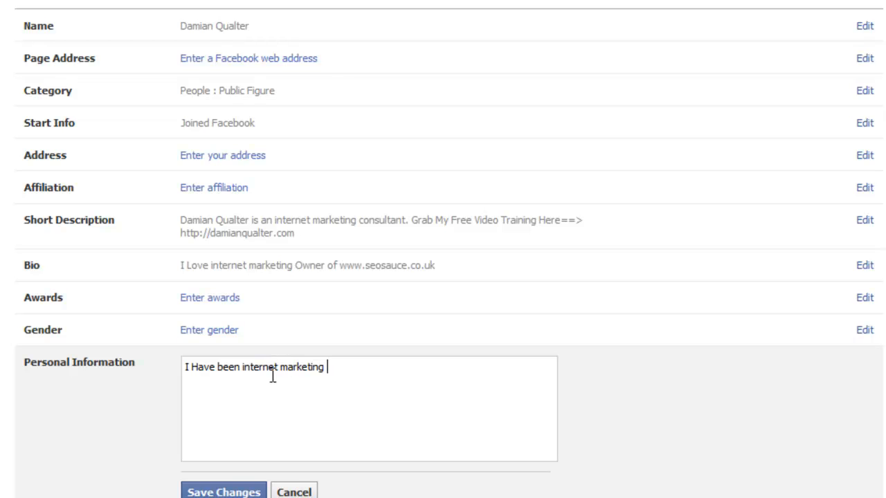
pyautogui.write('for 13 years now')
pyautogui.click(196, 374)
pyautogui.press('Delete')
pyautogui.write('h')
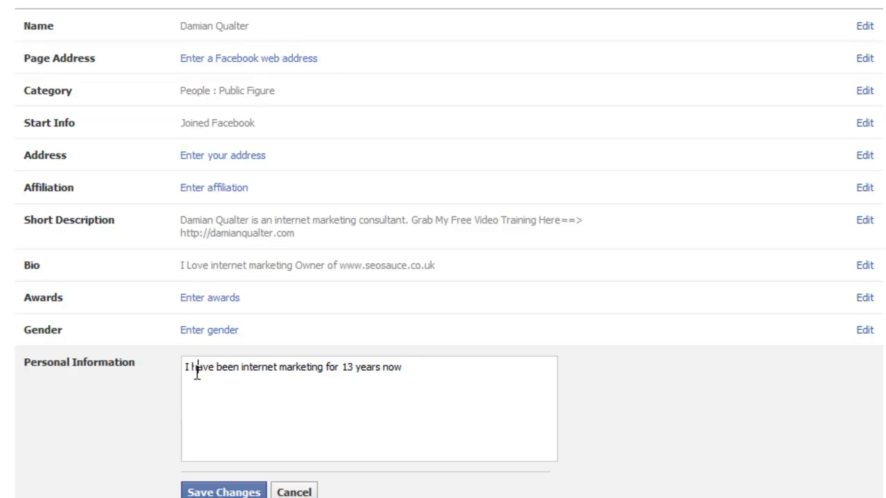
# - Insert "over" before "13 years" in the personal information, end the sentence with a period, and save it
pyautogui.click(342, 368)
pyautogui.write('cver')
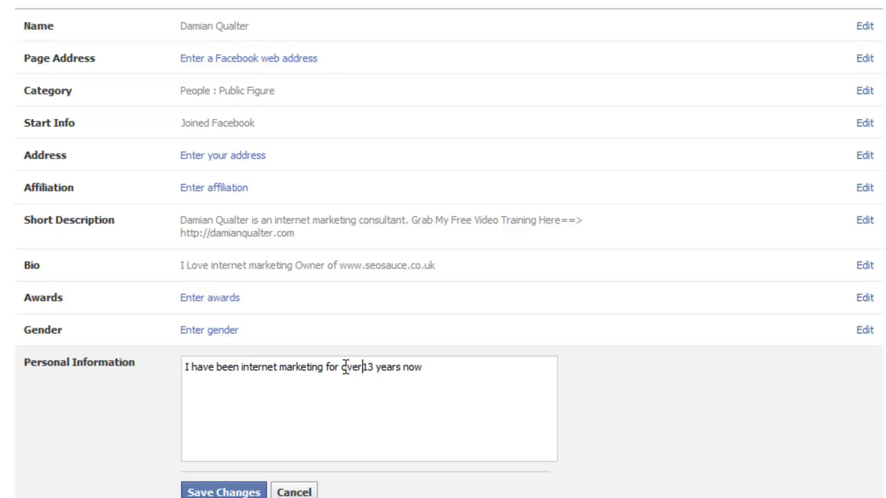
pyautogui.click(429, 367)
pyautogui.write('.')
pyautogui.click(223, 493)
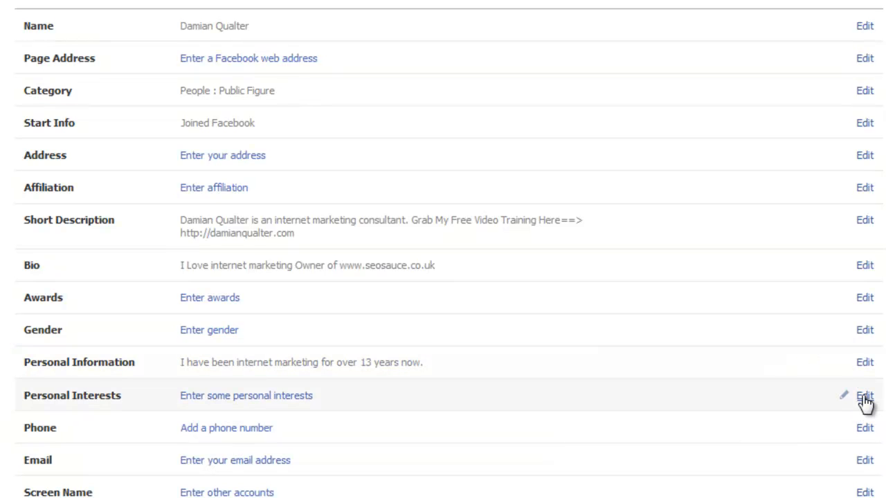
# - Enter "Internet marketing, webinars, personal development" as the page's personal interests and save them
pyautogui.click(866, 398)
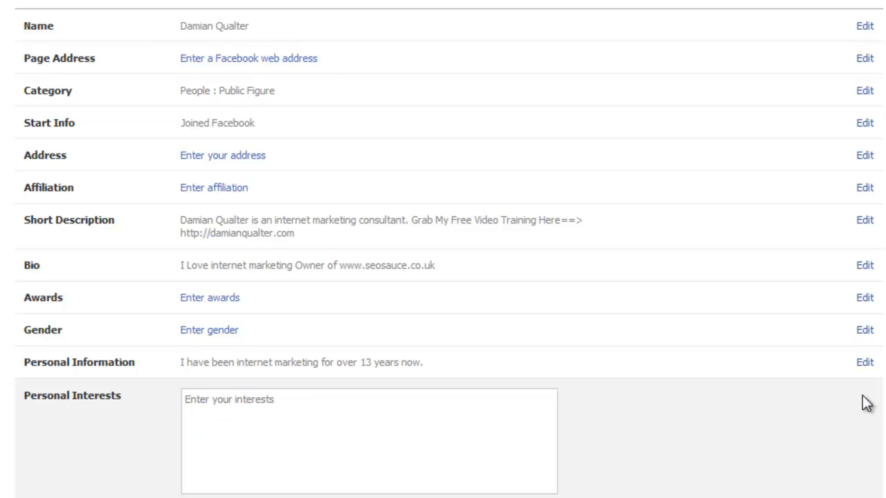
pyautogui.click(316, 403)
pyautogui.write('I')
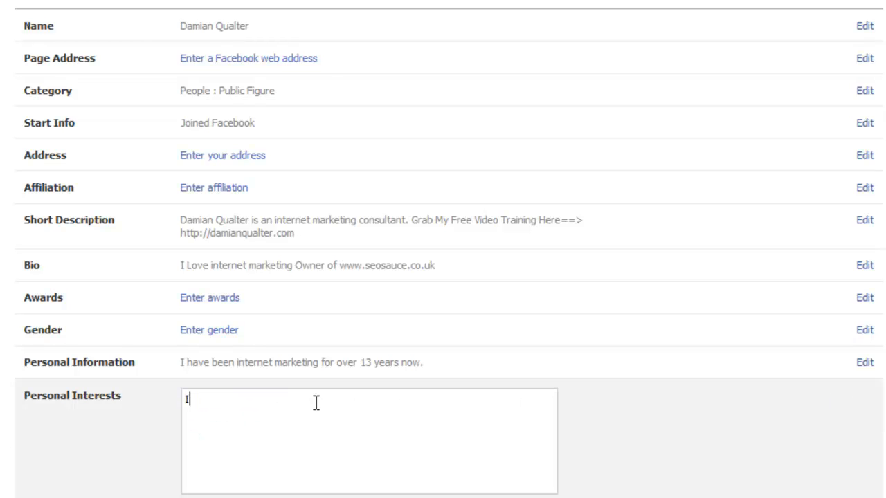
pyautogui.write('nternet marketing')
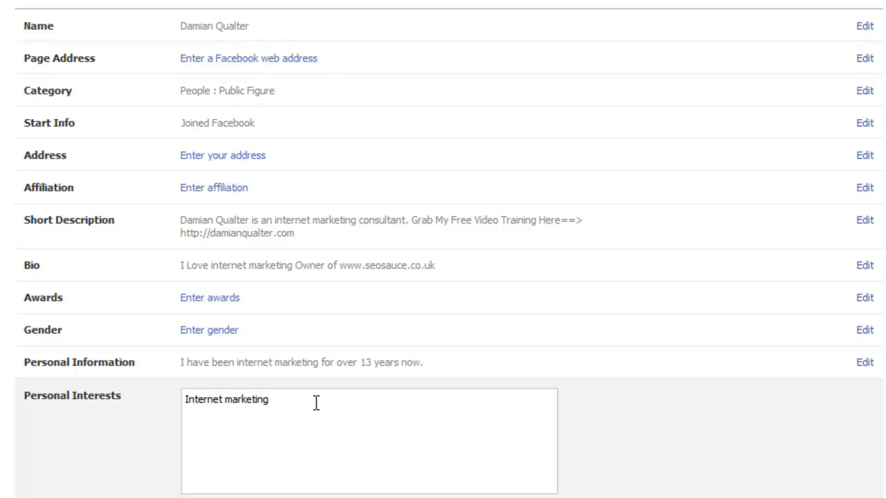
pyautogui.write(', webinars, personal develo')
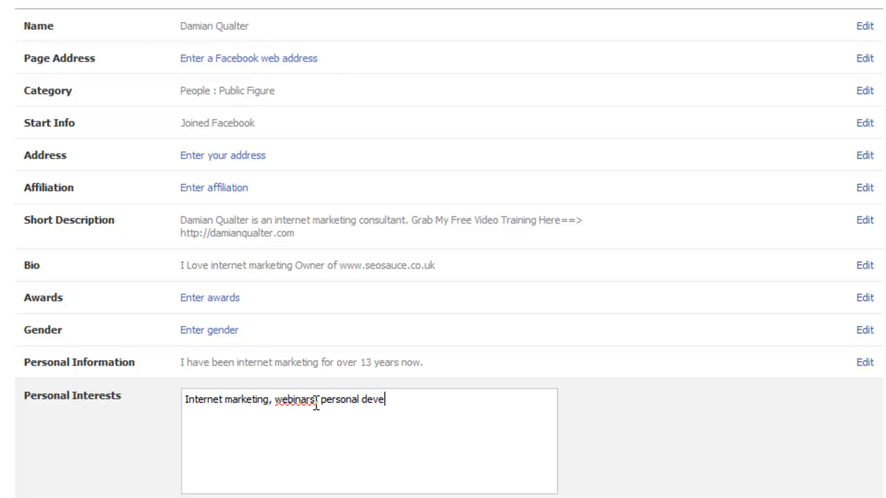
pyautogui.write('pment')
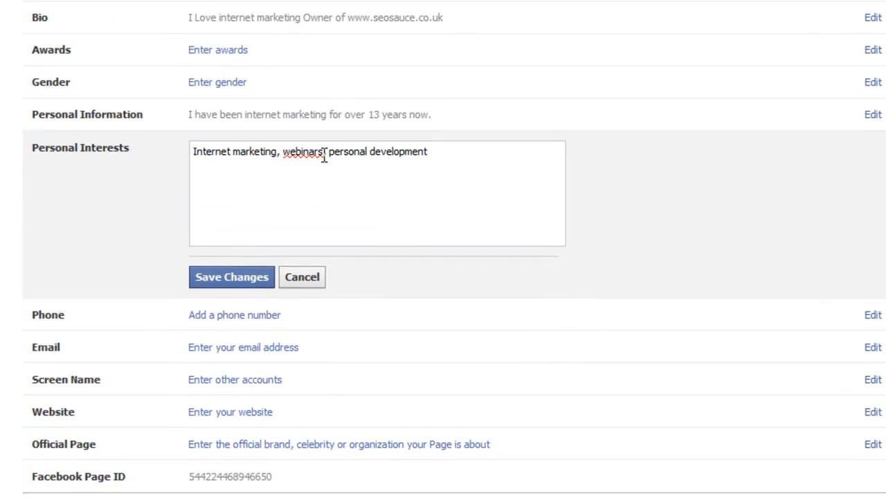
pyautogui.click(252, 278)
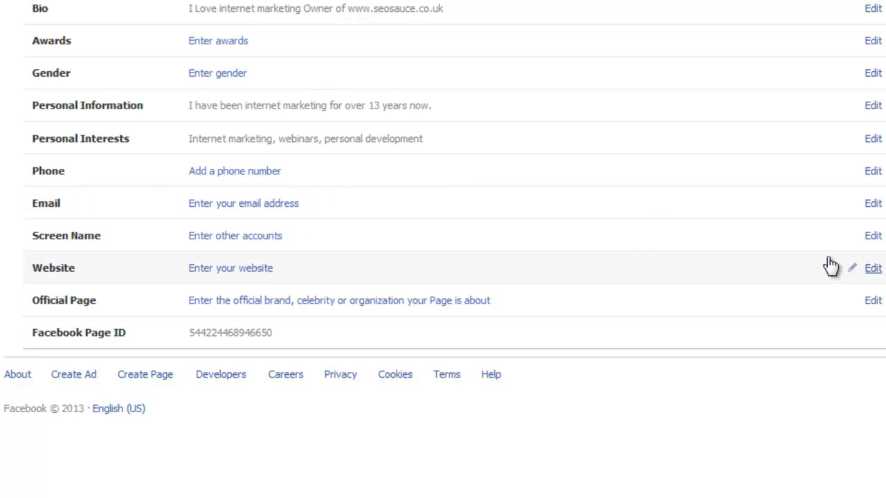
pyautogui.click(874, 269)
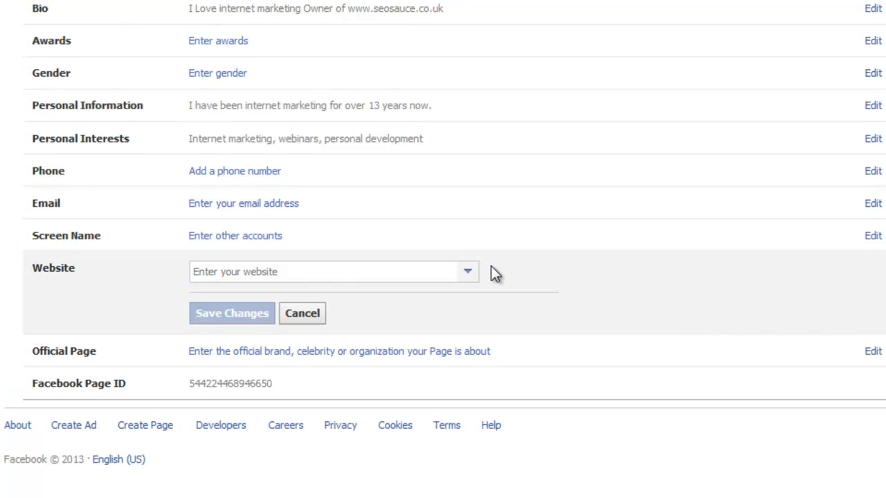
pyautogui.click(241, 276)
pyautogui.write('www.damiang')
pyautogui.write('ualter.com')
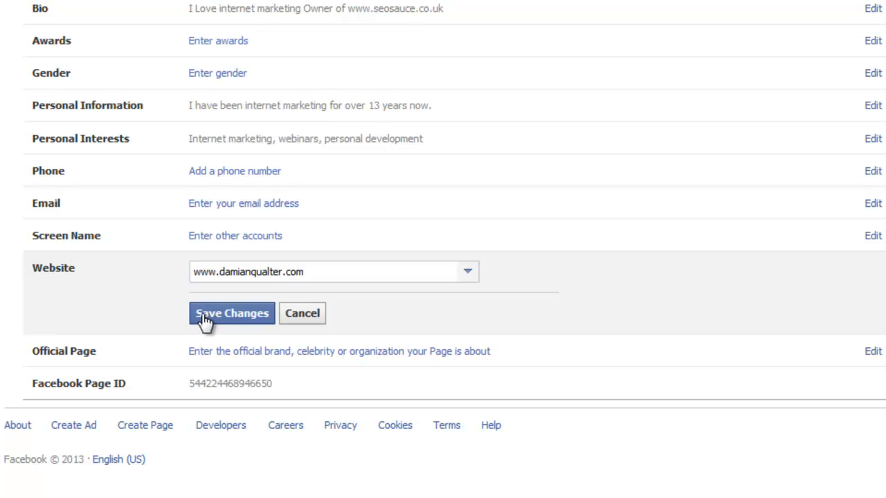
pyautogui.click(202, 313)
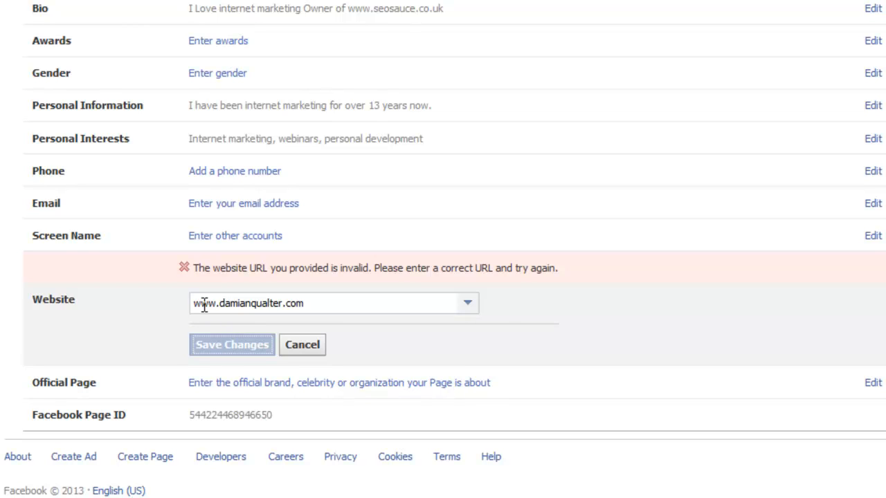
pyautogui.click(195, 306)
pyautogui.write('http')
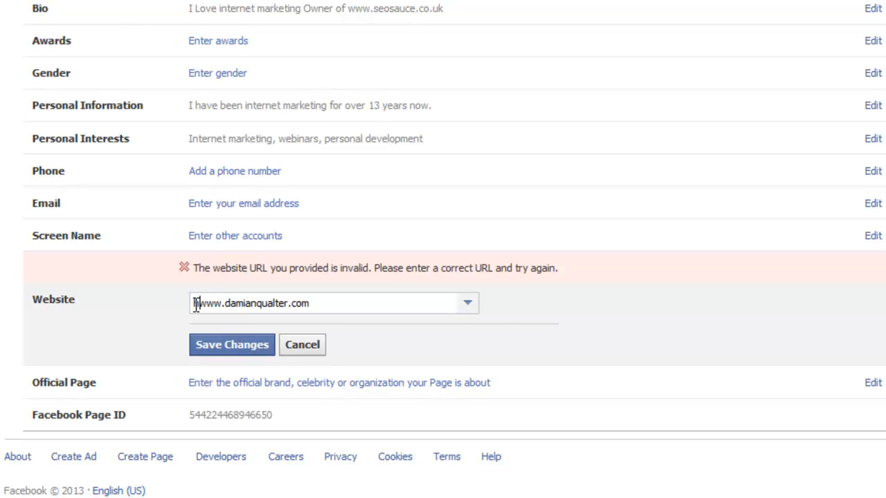
pyautogui.write('://')
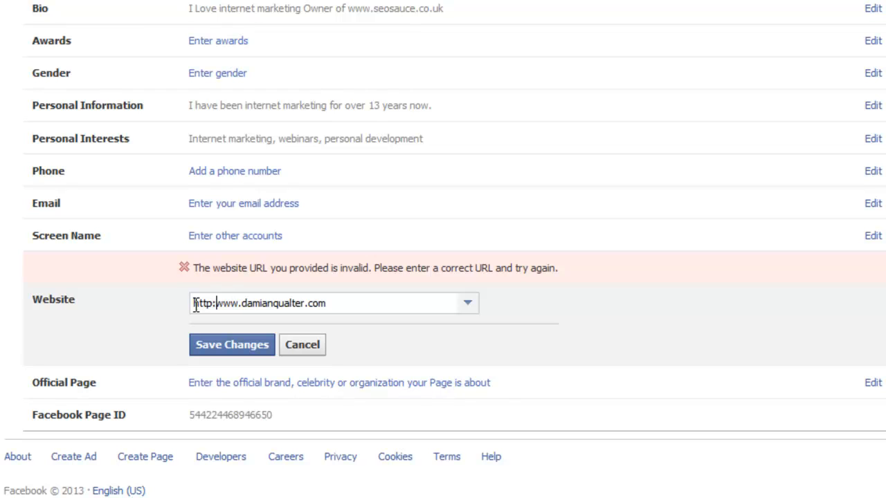
pyautogui.click(225, 344)
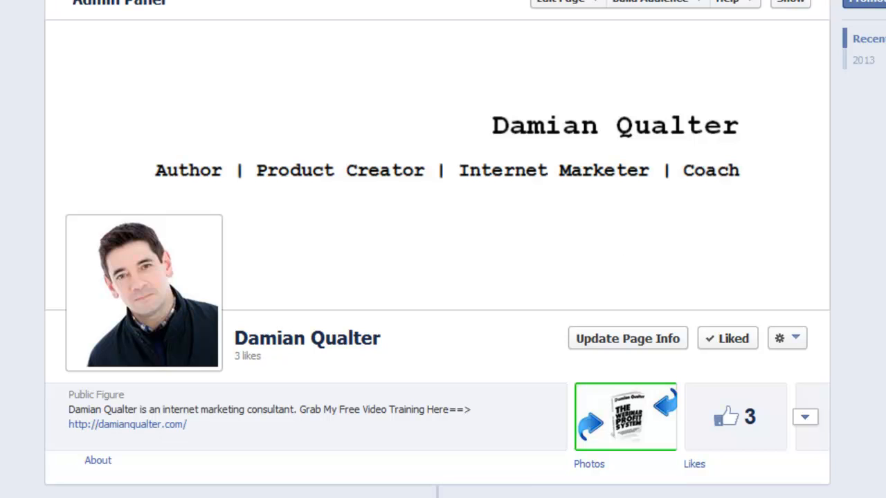
# - Review the page's About section with its biography, basic info and contact info, and return to the page's timeline
pyautogui.scroll(-2, 517, 162)
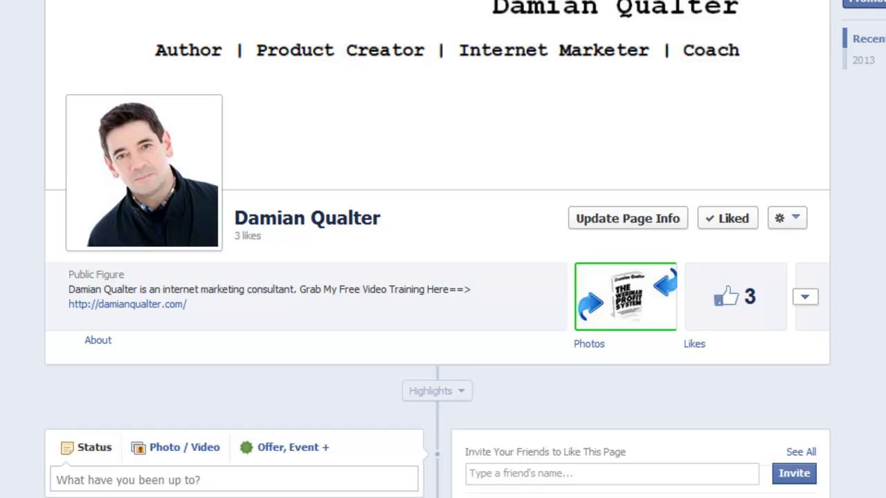
pyautogui.scroll(-1, 438, 249)
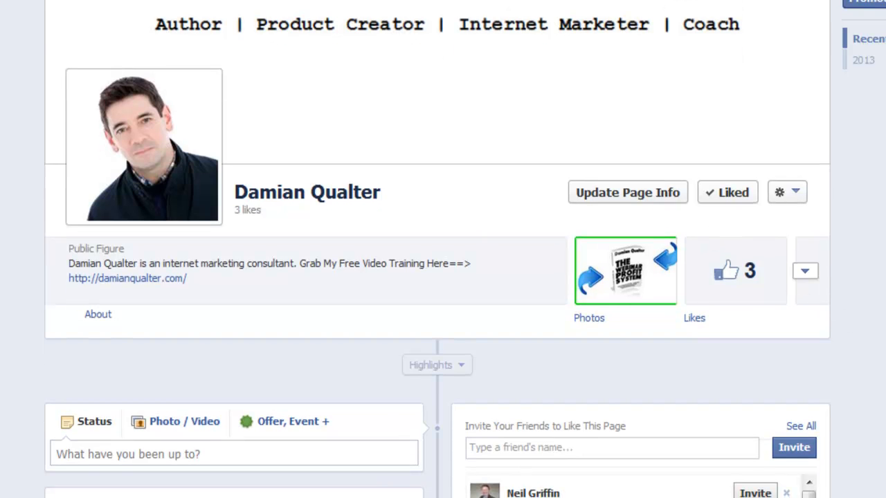
pyautogui.click(99, 315)
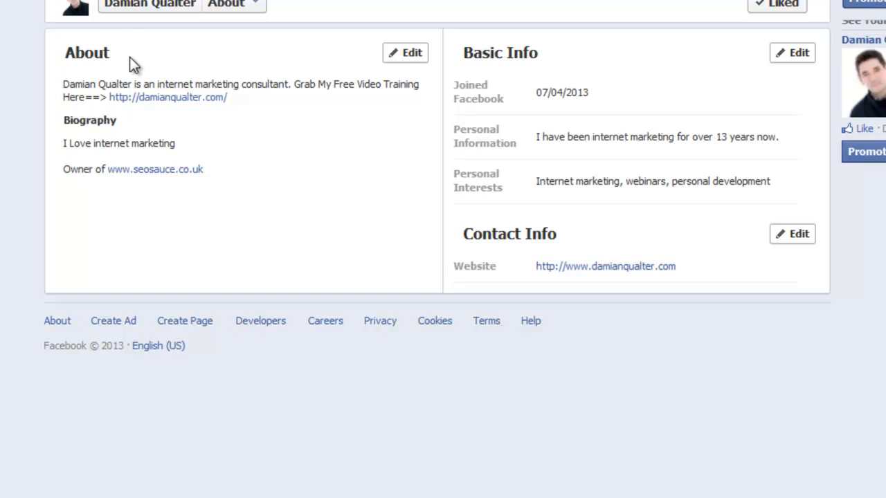
pyautogui.click(122, 8)
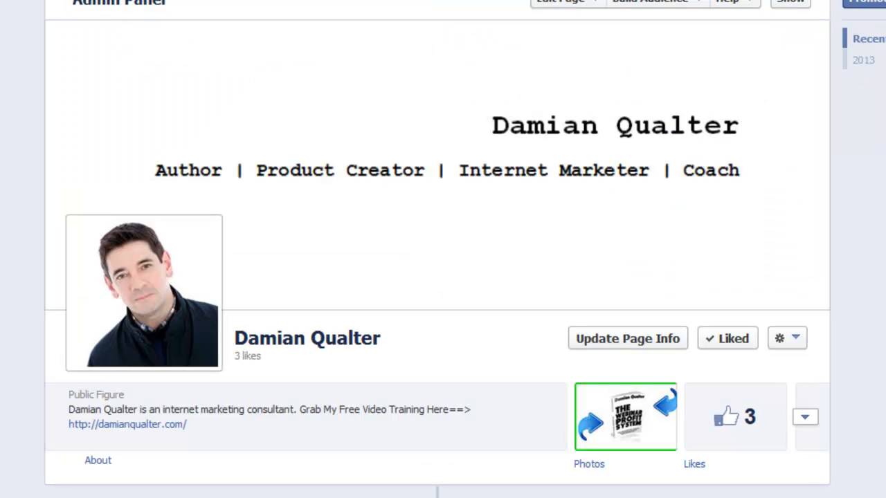
# - View the page's settings and switch back to its Page Info
pyautogui.click(563, 3)
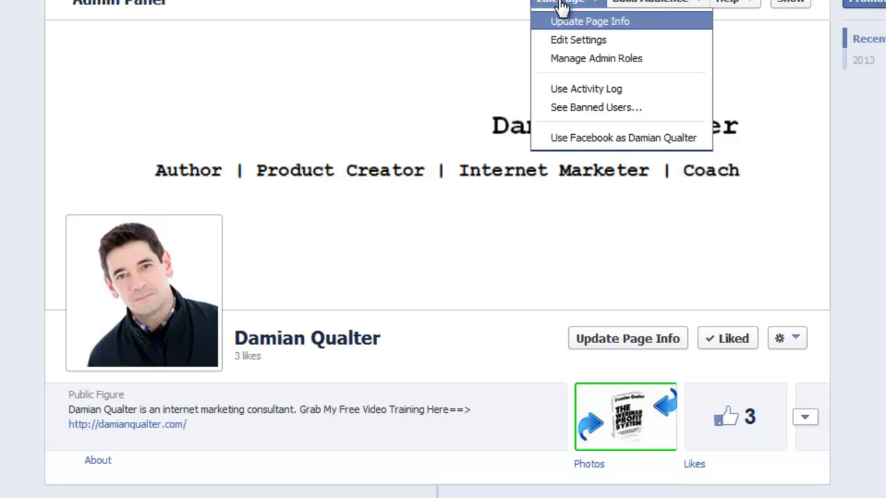
pyautogui.click(567, 40)
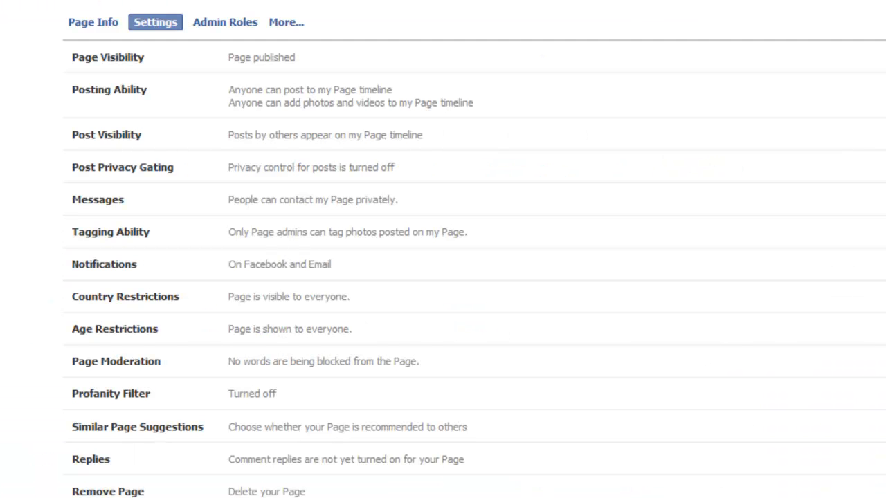
pyautogui.click(94, 23)
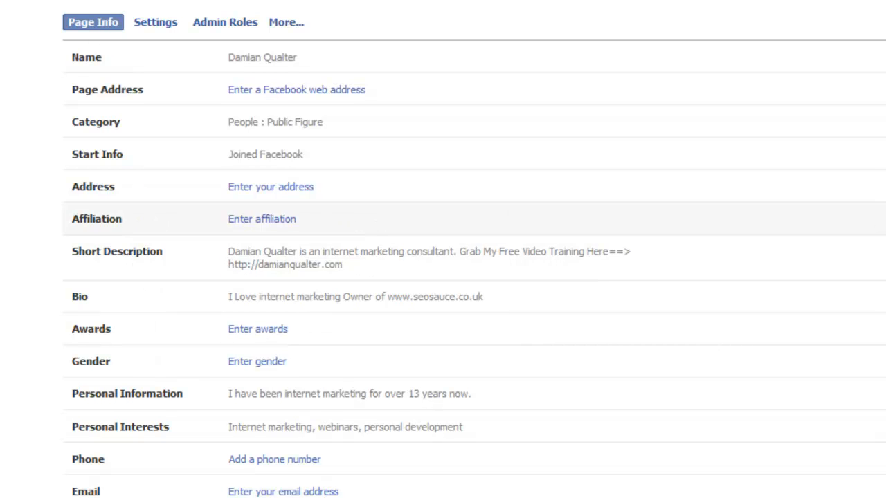
pyautogui.click(885, 252)
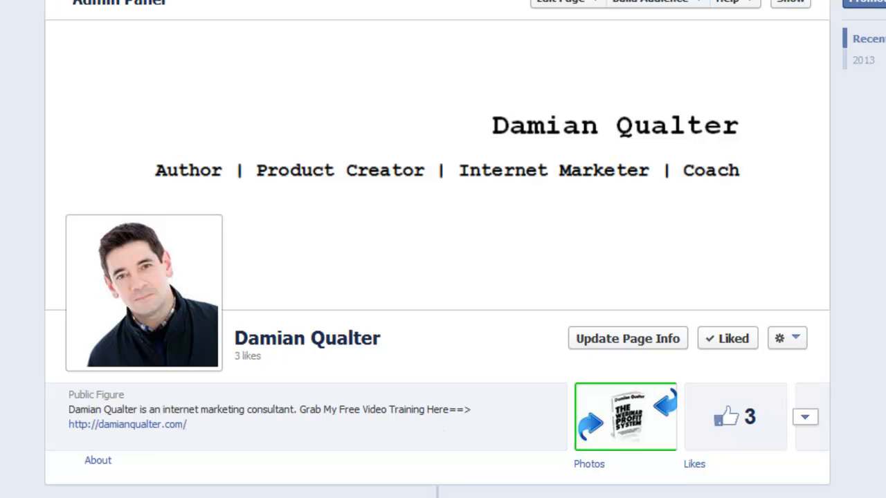
# - Expand the full set of app tiles around Photos and Likes on the page's timeline
pyautogui.scroll(-3, 438, 245)
pyautogui.scroll(-1, 628, 296)
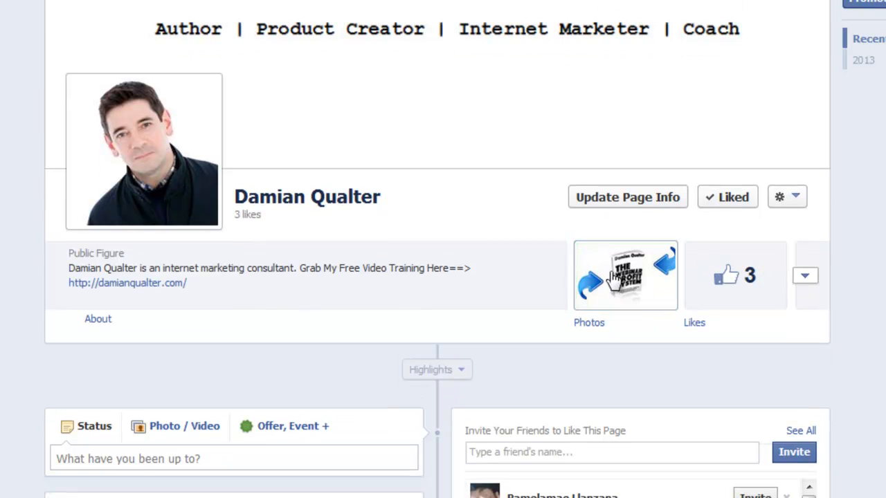
pyautogui.click(808, 277)
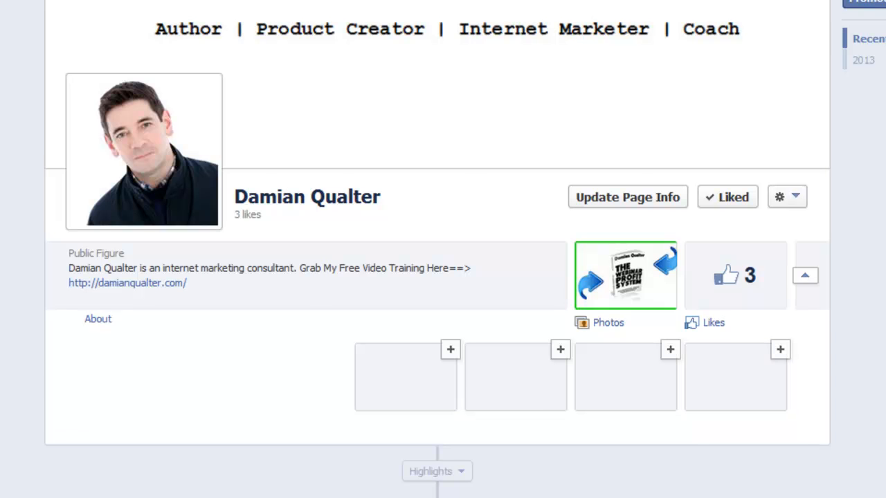
pyautogui.scroll(2, 438, 277)
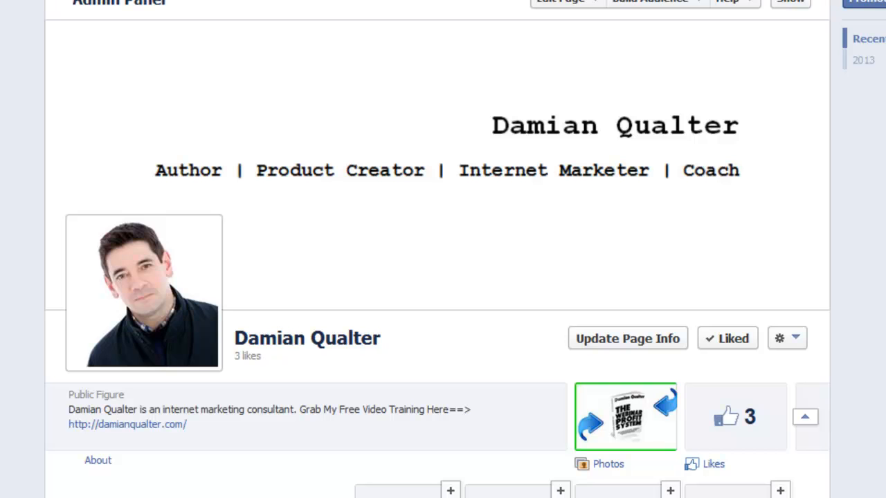